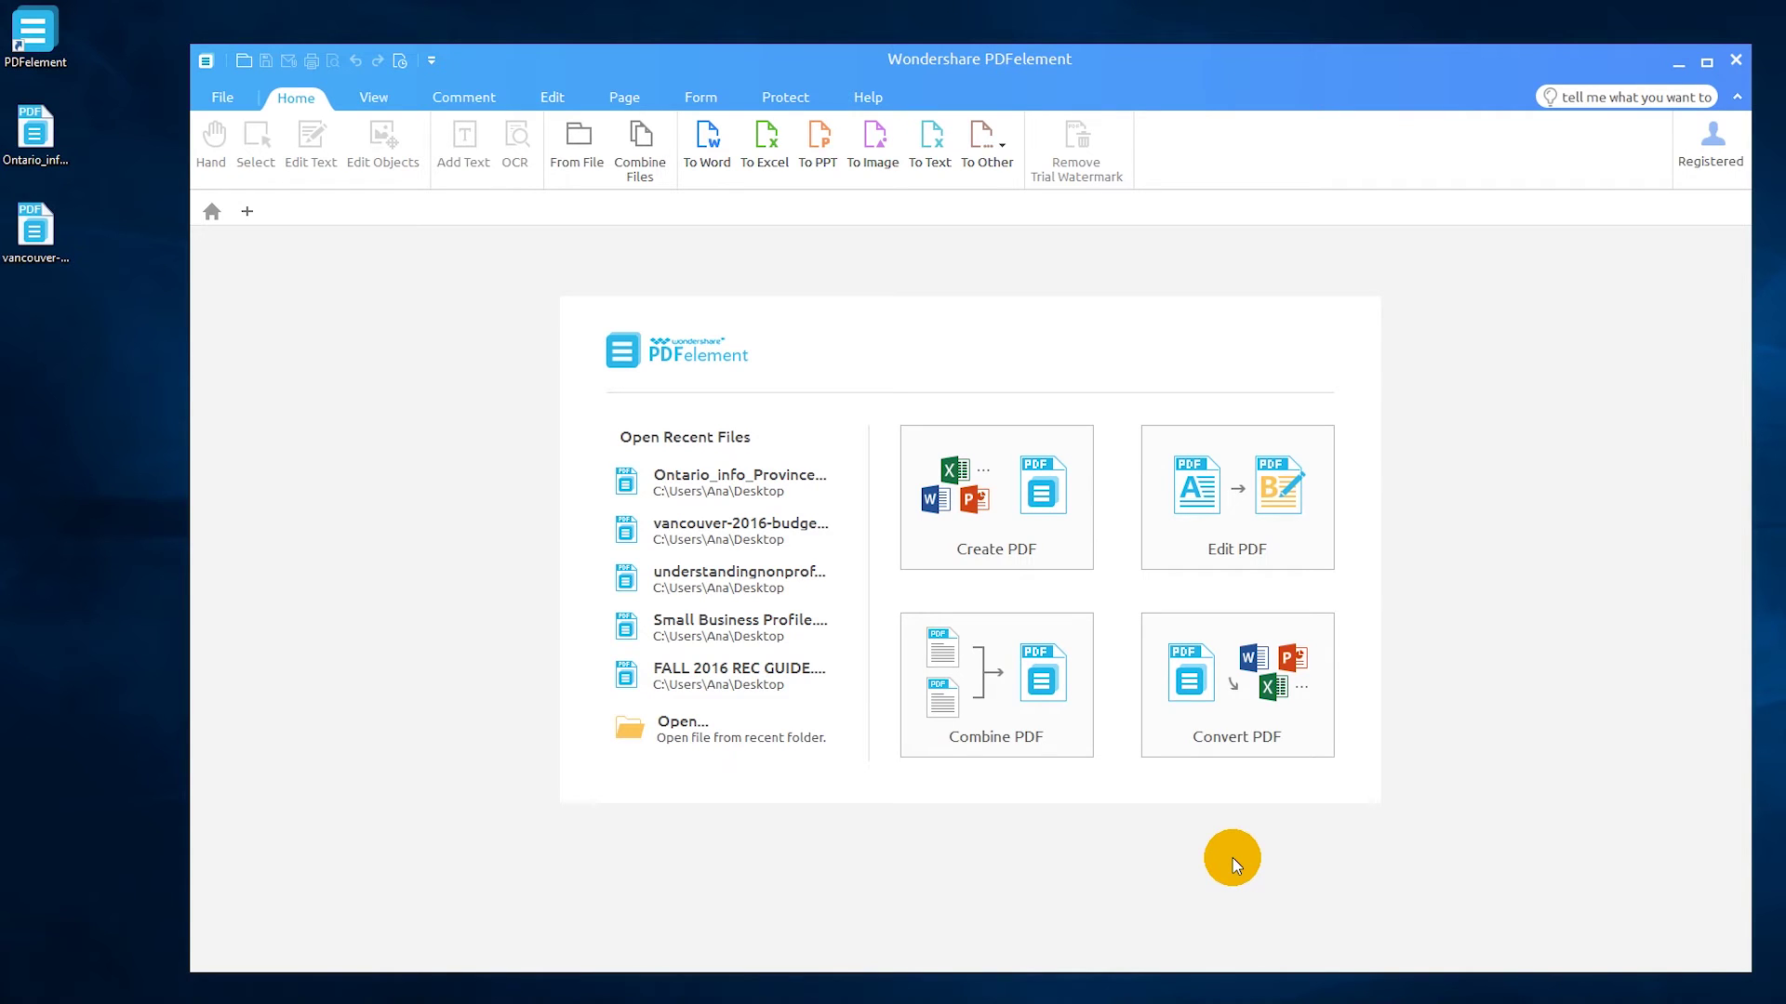
# Start a conversion batch with the Ontario info PDF and vancouver-2016-budget.pdf added.
pyautogui.click(1237, 684)
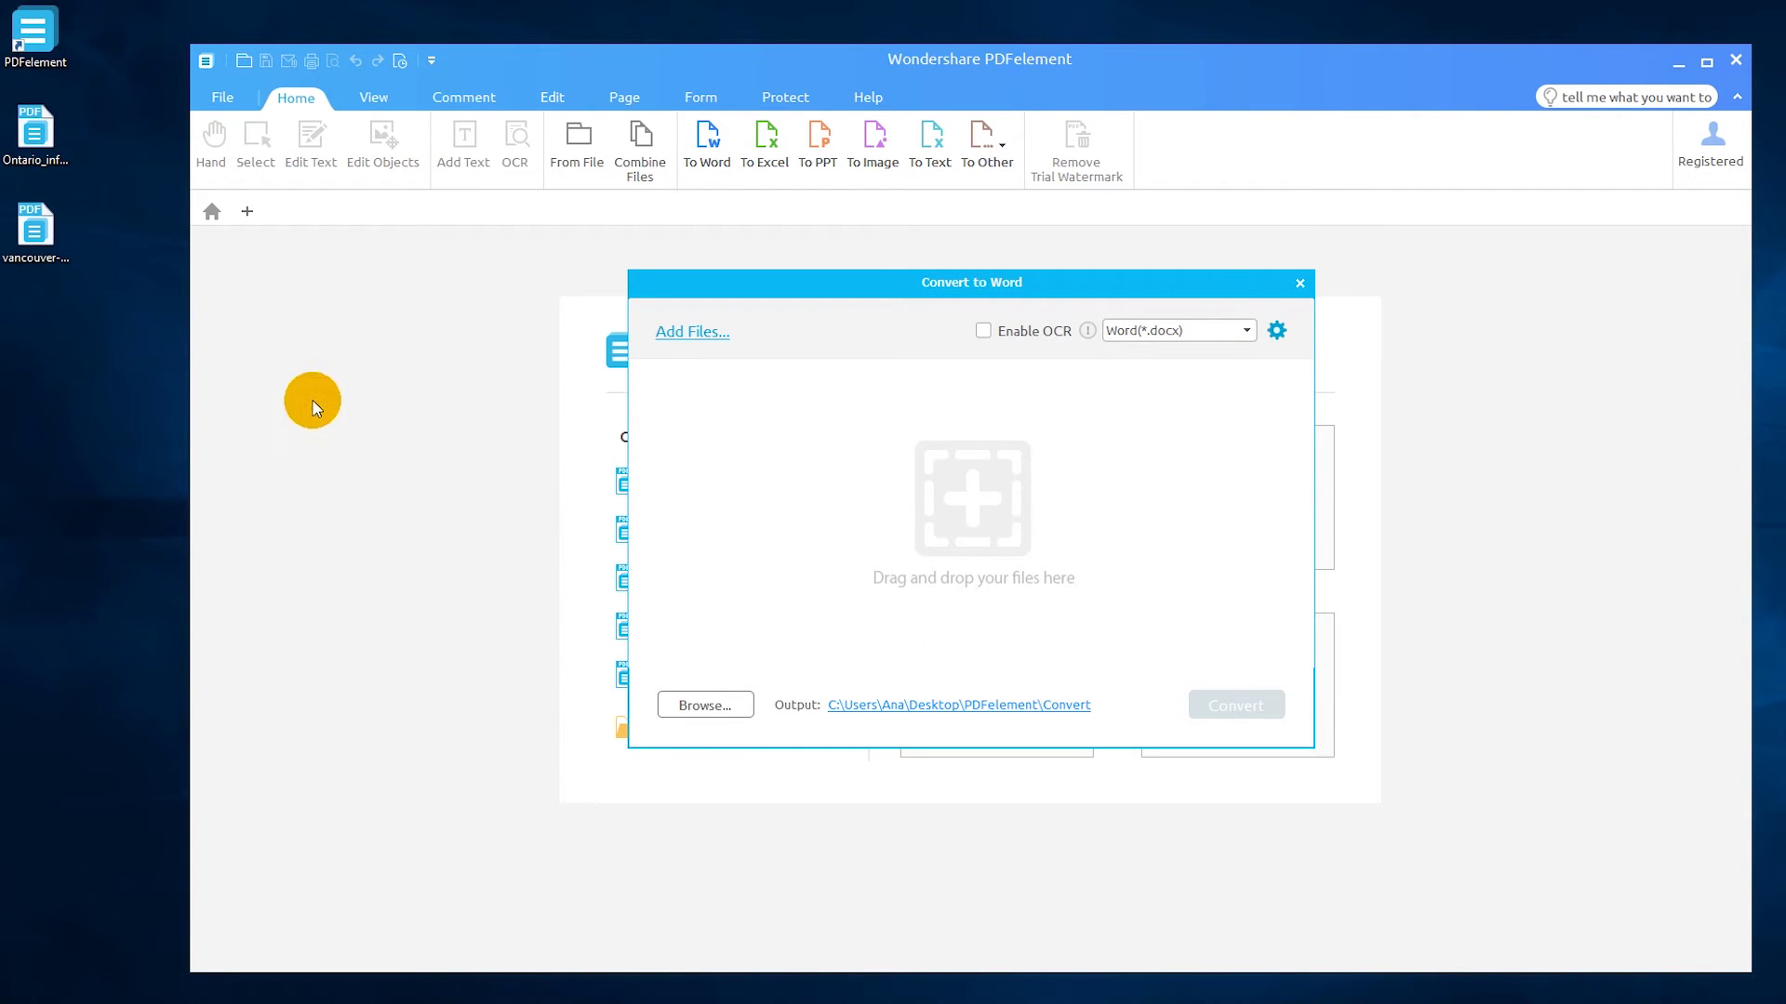
pyautogui.moveTo(38, 136); pyautogui.dragTo(775, 423)
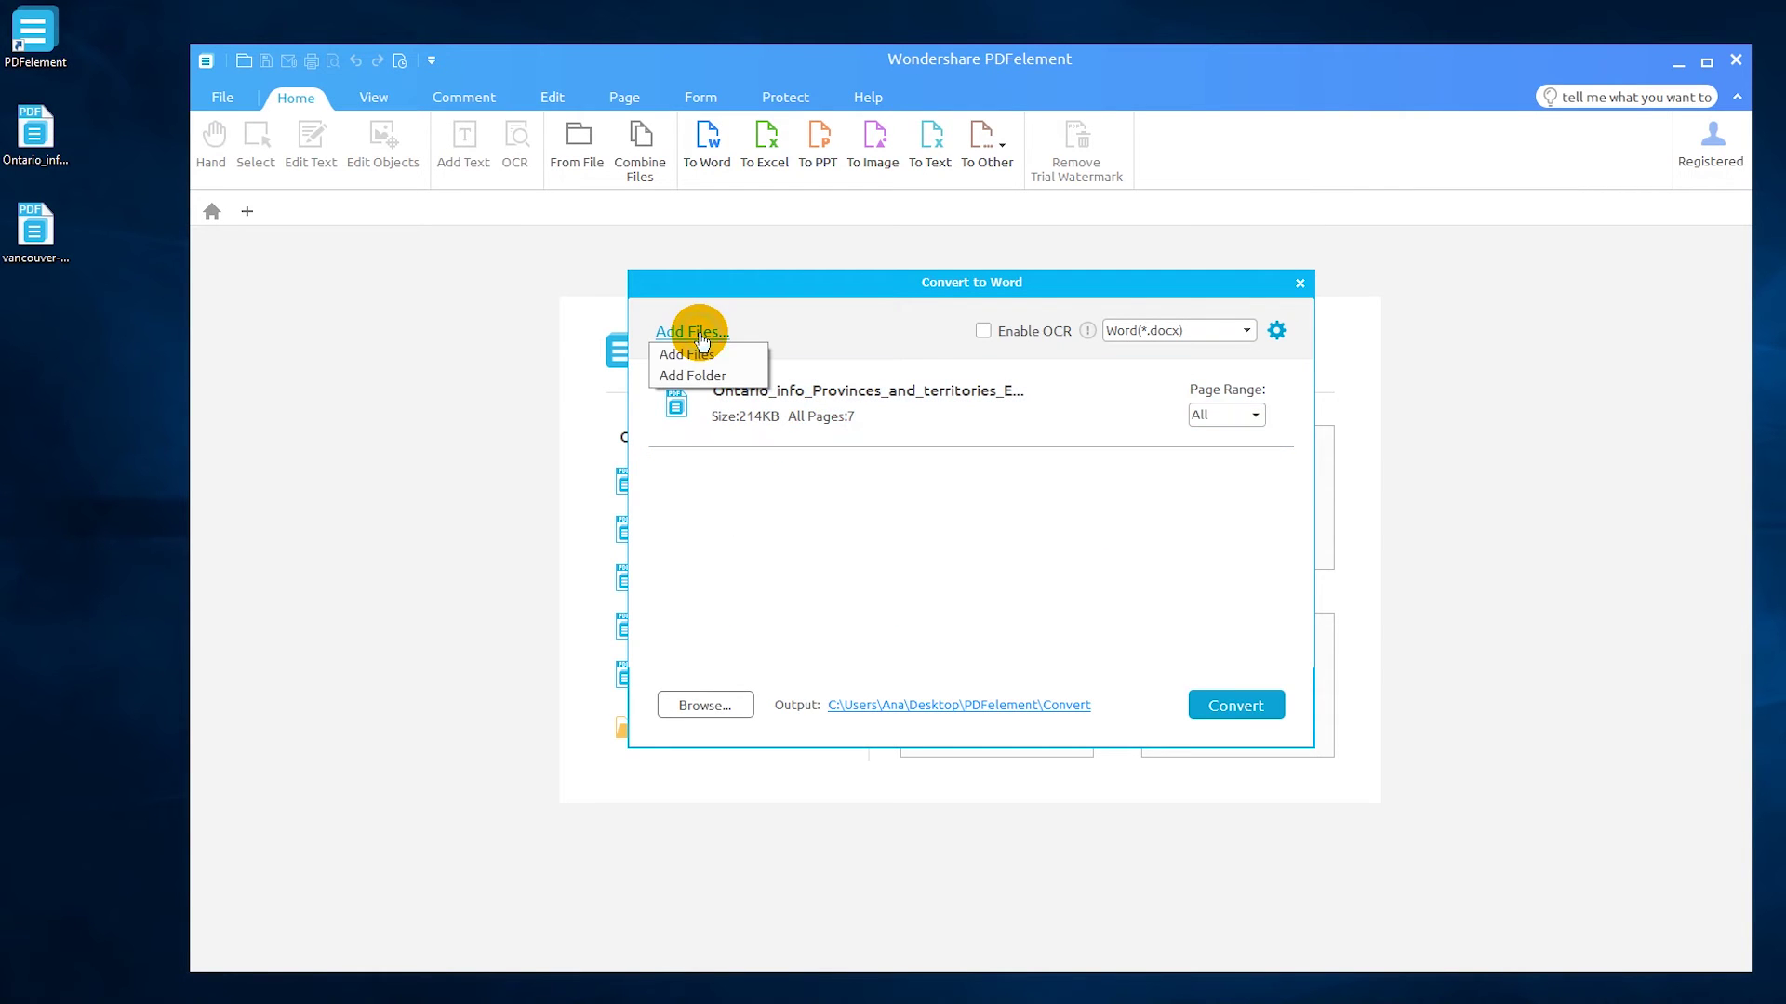
pyautogui.click(749, 352)
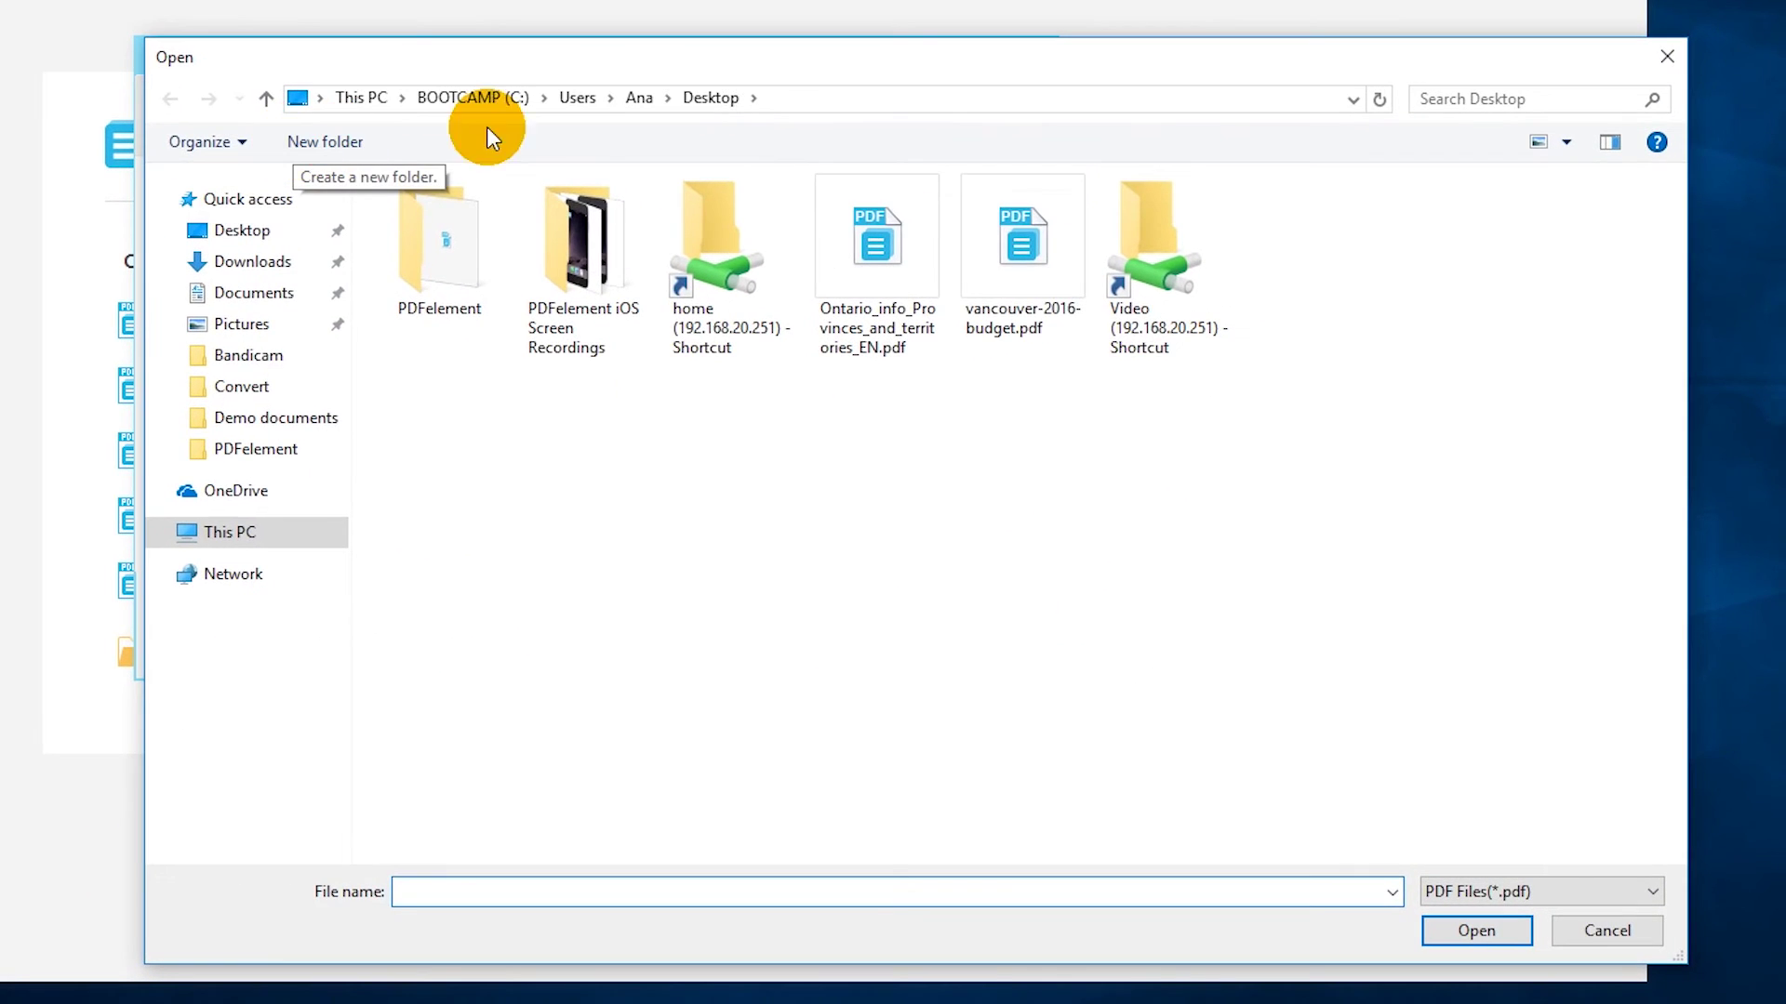
pyautogui.click(1078, 288)
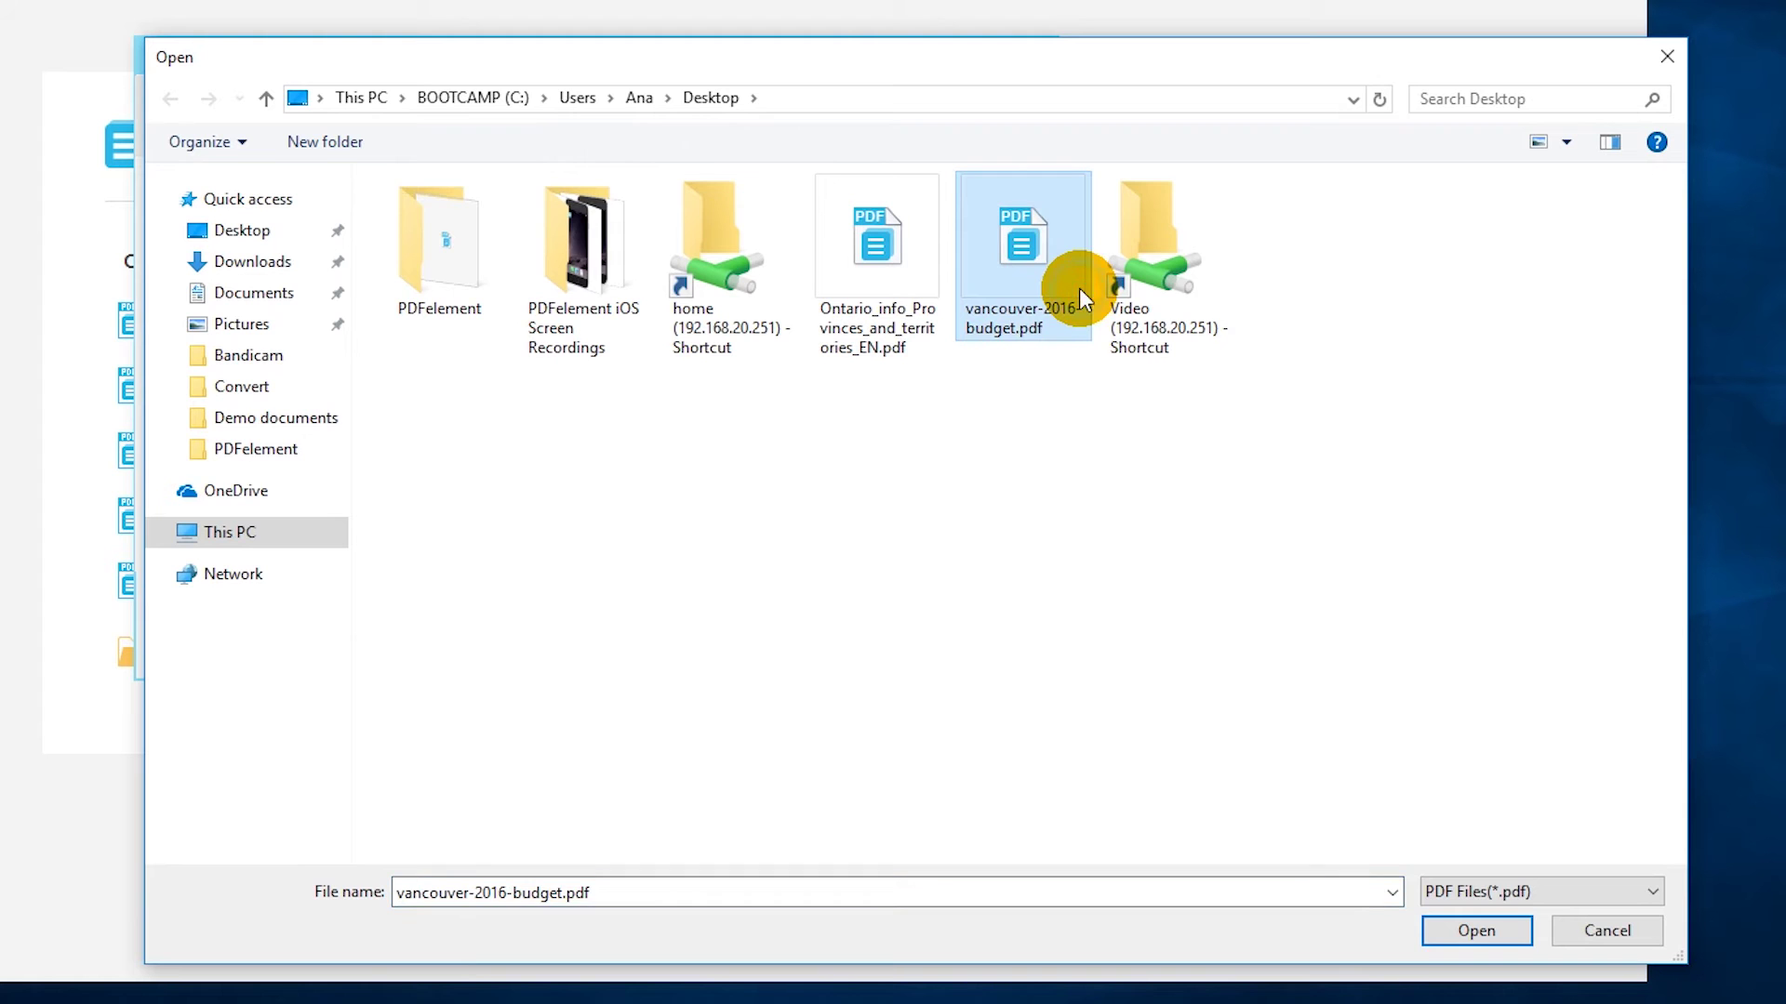
pyautogui.click(1478, 930)
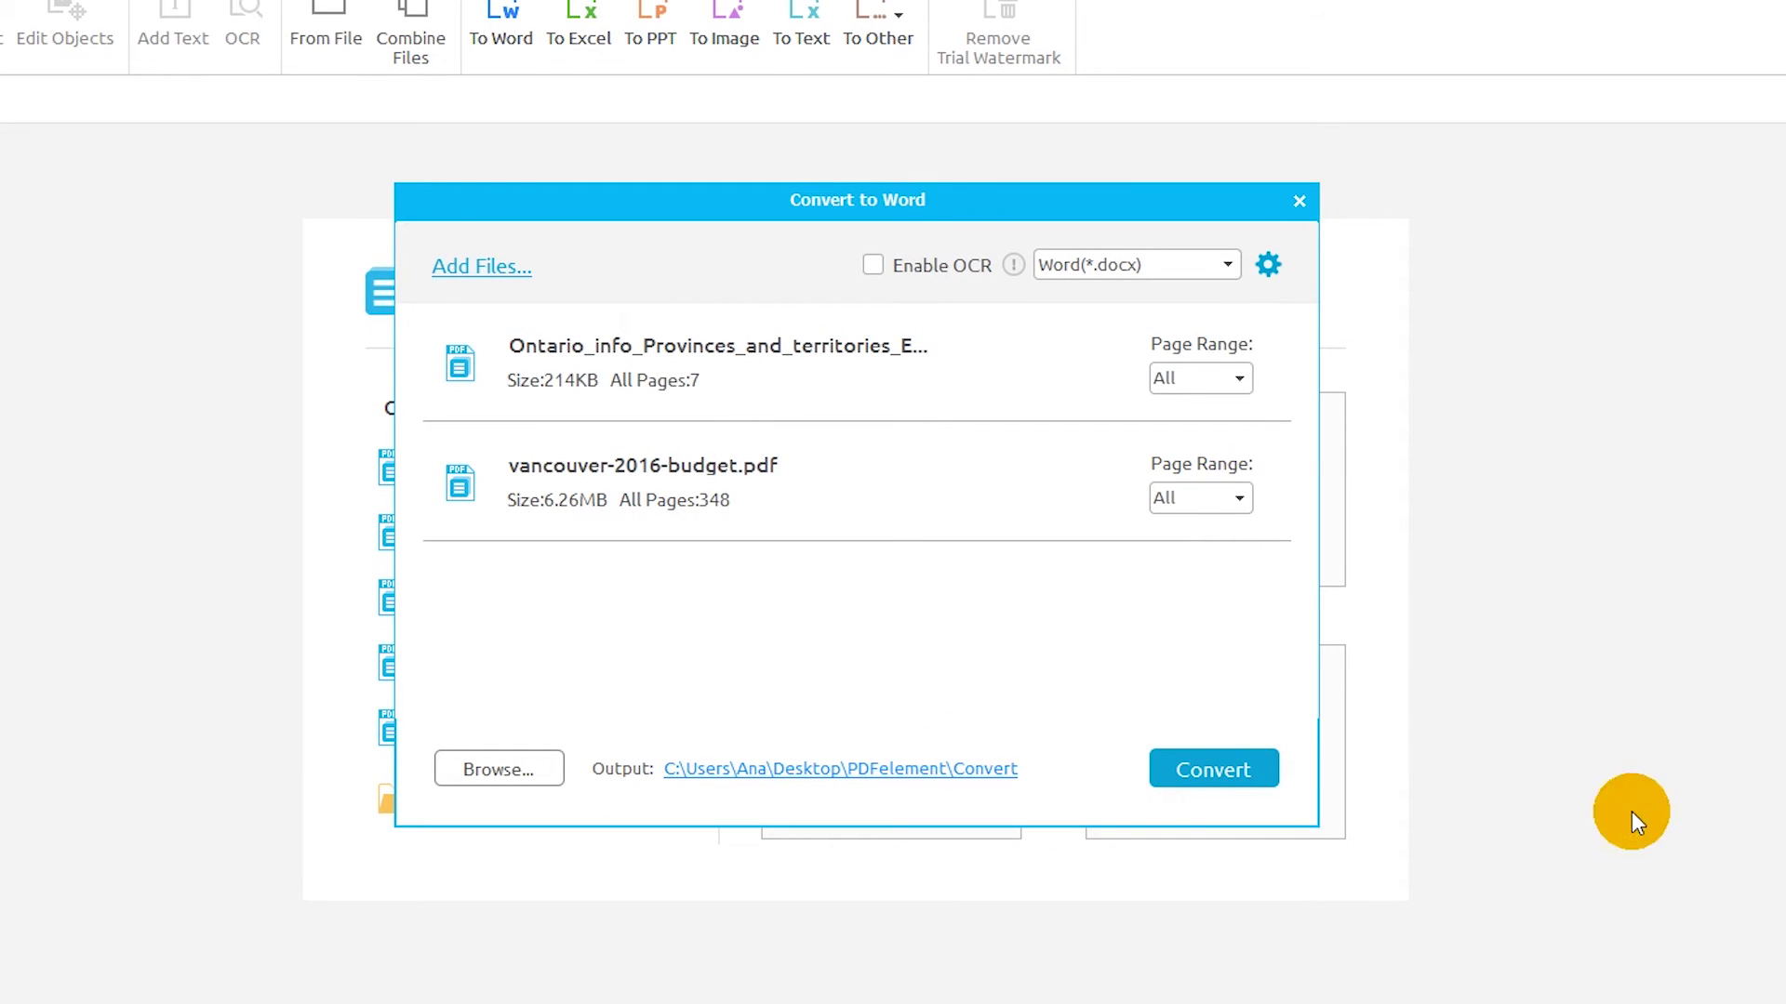
pyautogui.moveTo(858, 362)
pyautogui.click(1194, 378)
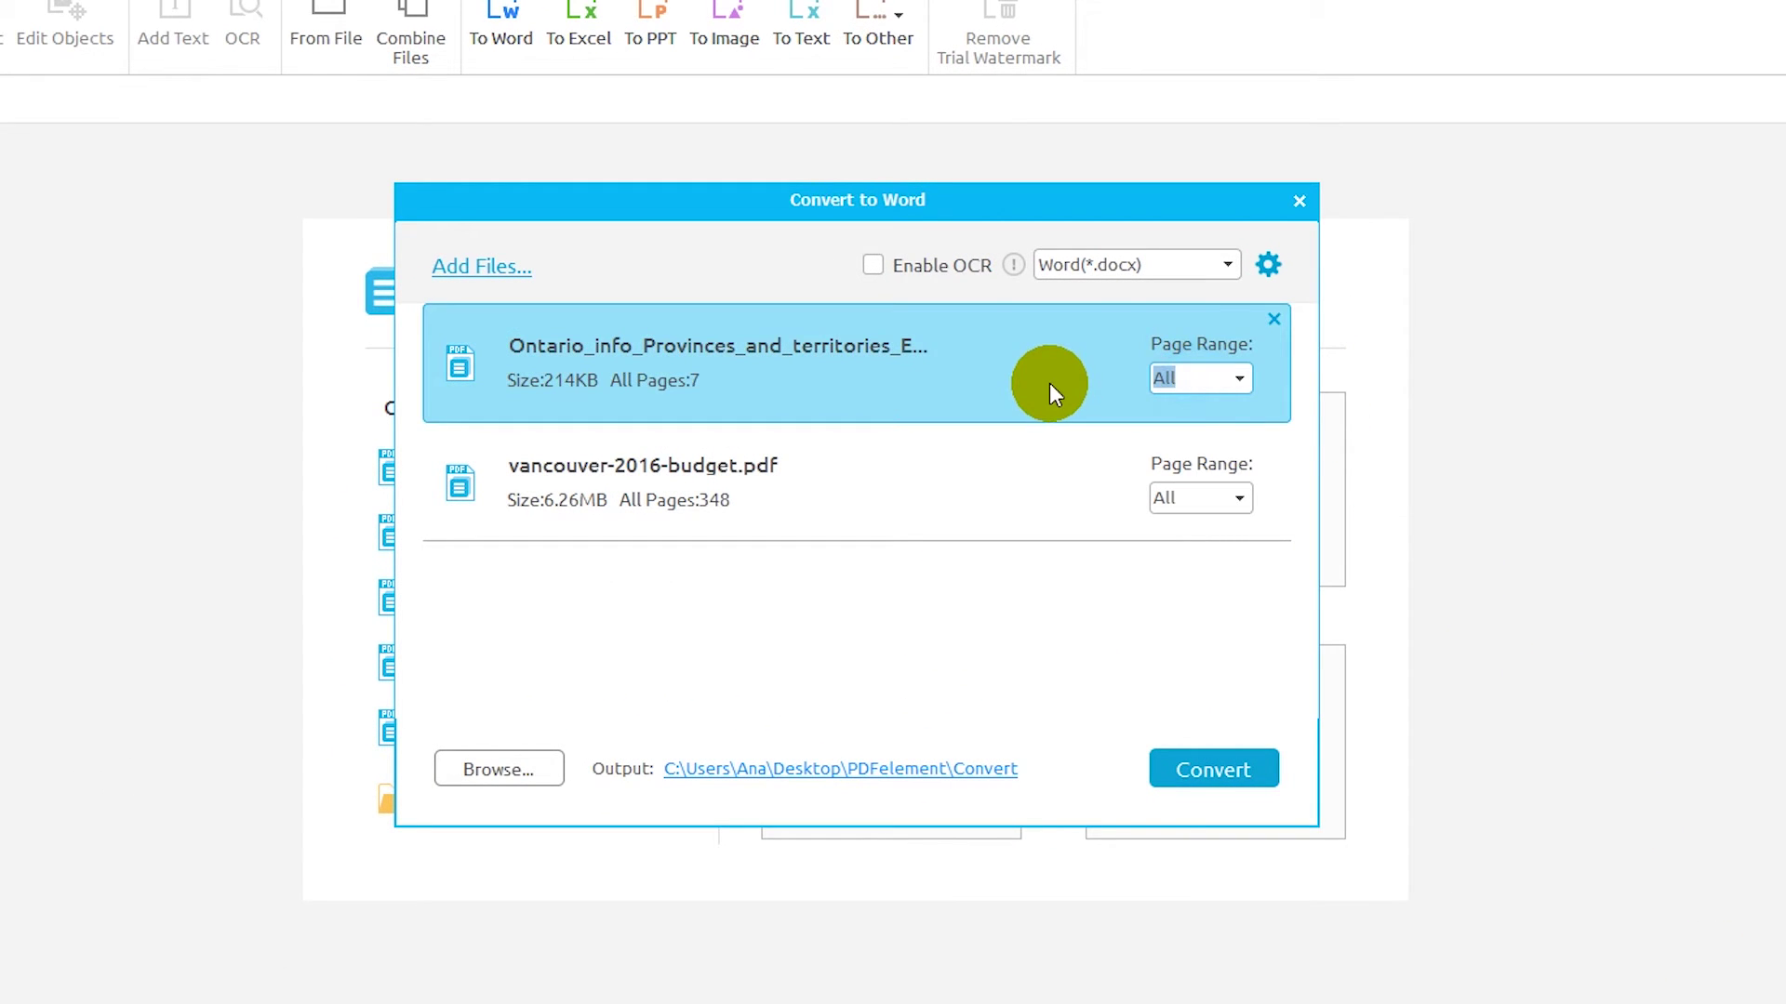
pyautogui.write('2')
# Enter page range 2 for the Ontario PDF and 22 for the budget PDF.
pyautogui.click(1197, 498)
pyautogui.write('22')
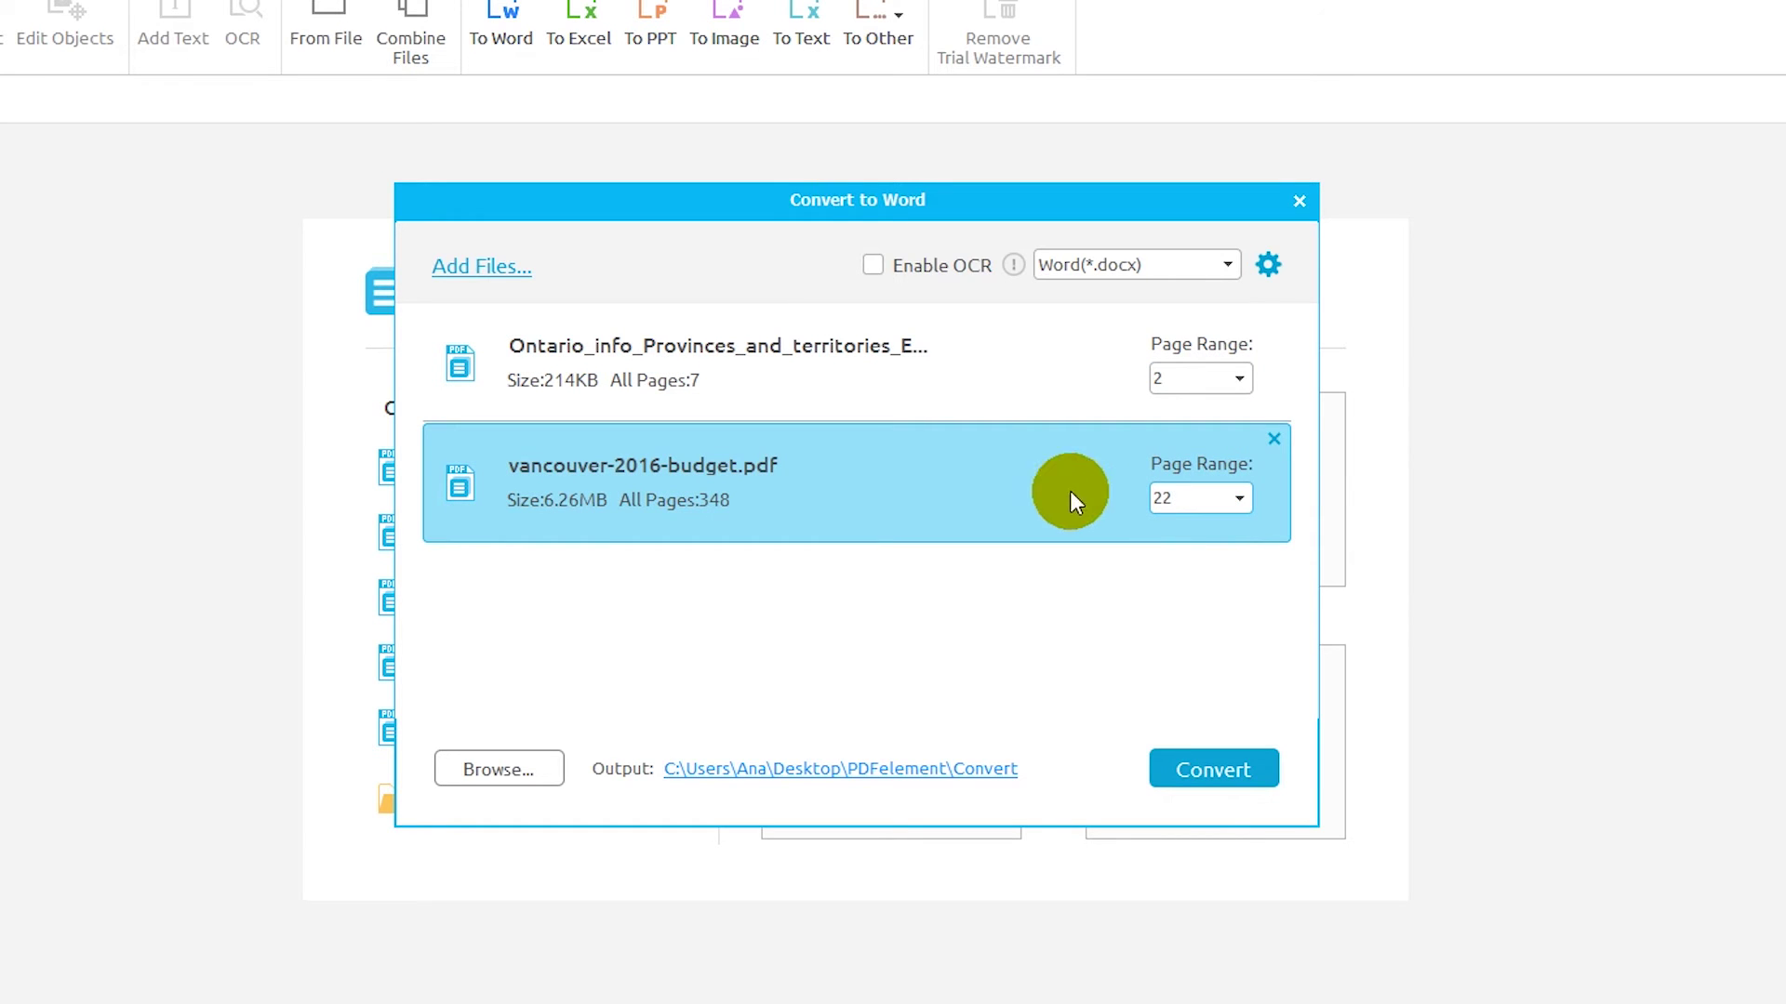
pyautogui.click(1229, 265)
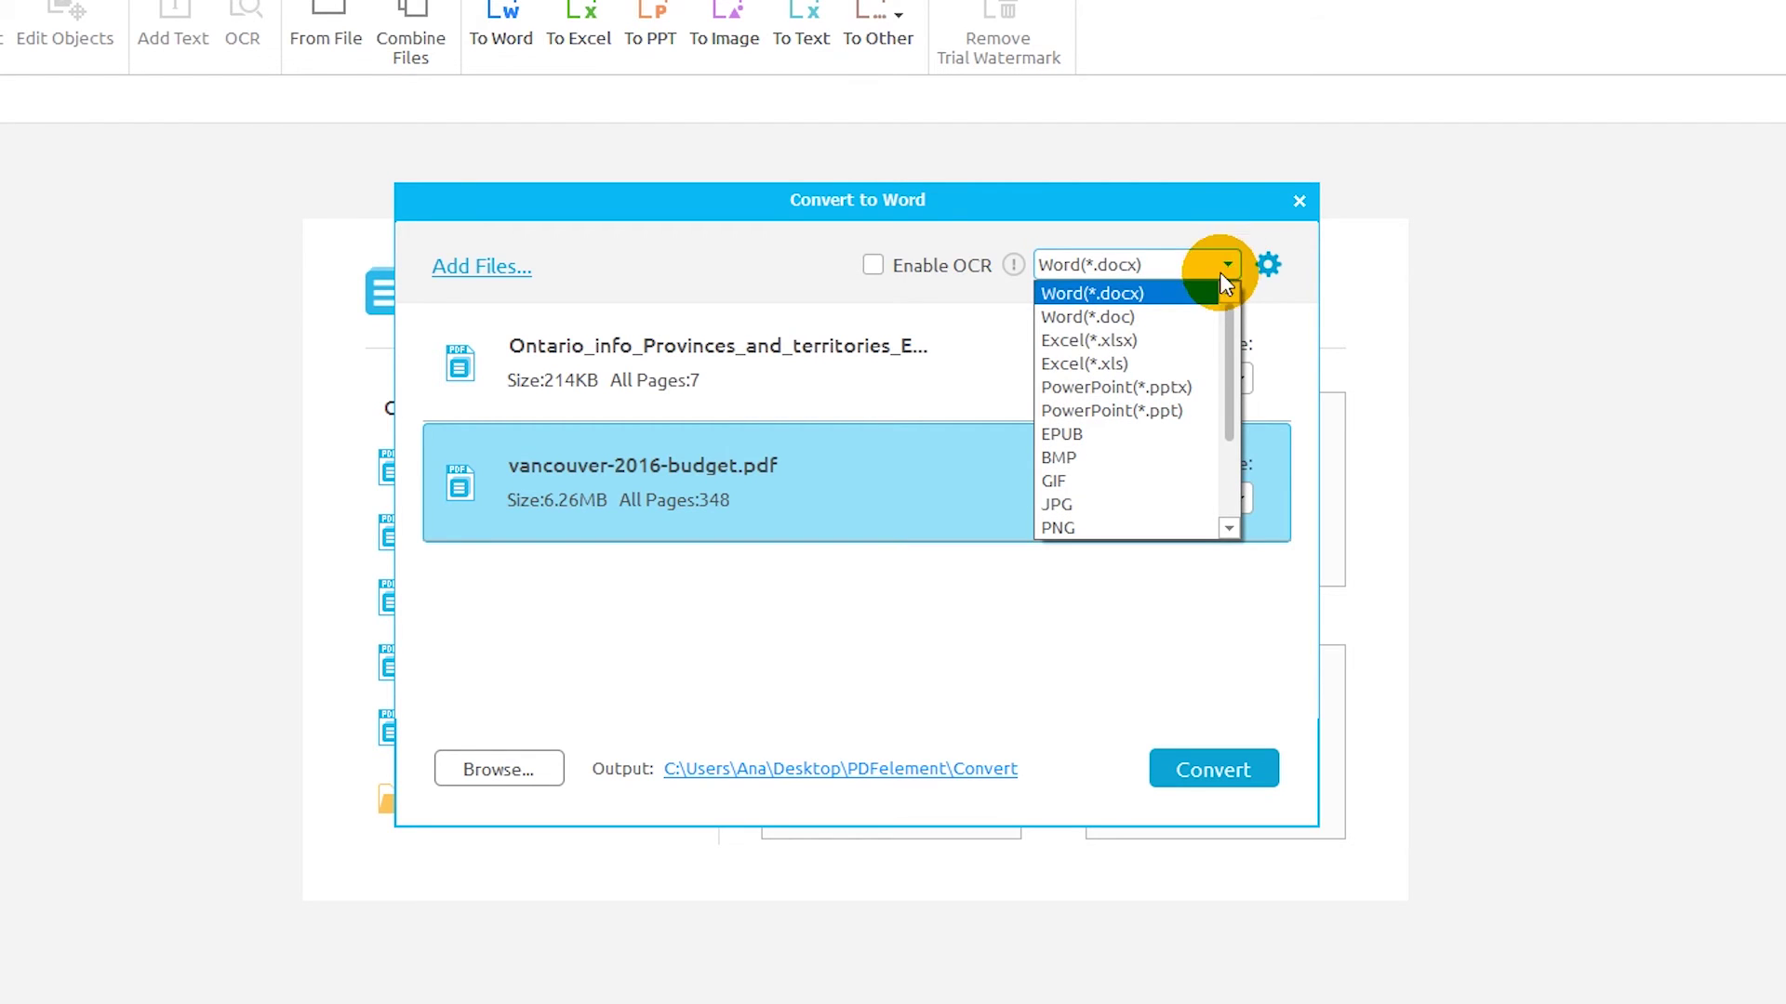
# Switch the output format to EPUB, accept its settings, and convert both PDFs.
pyautogui.click(1061, 435)
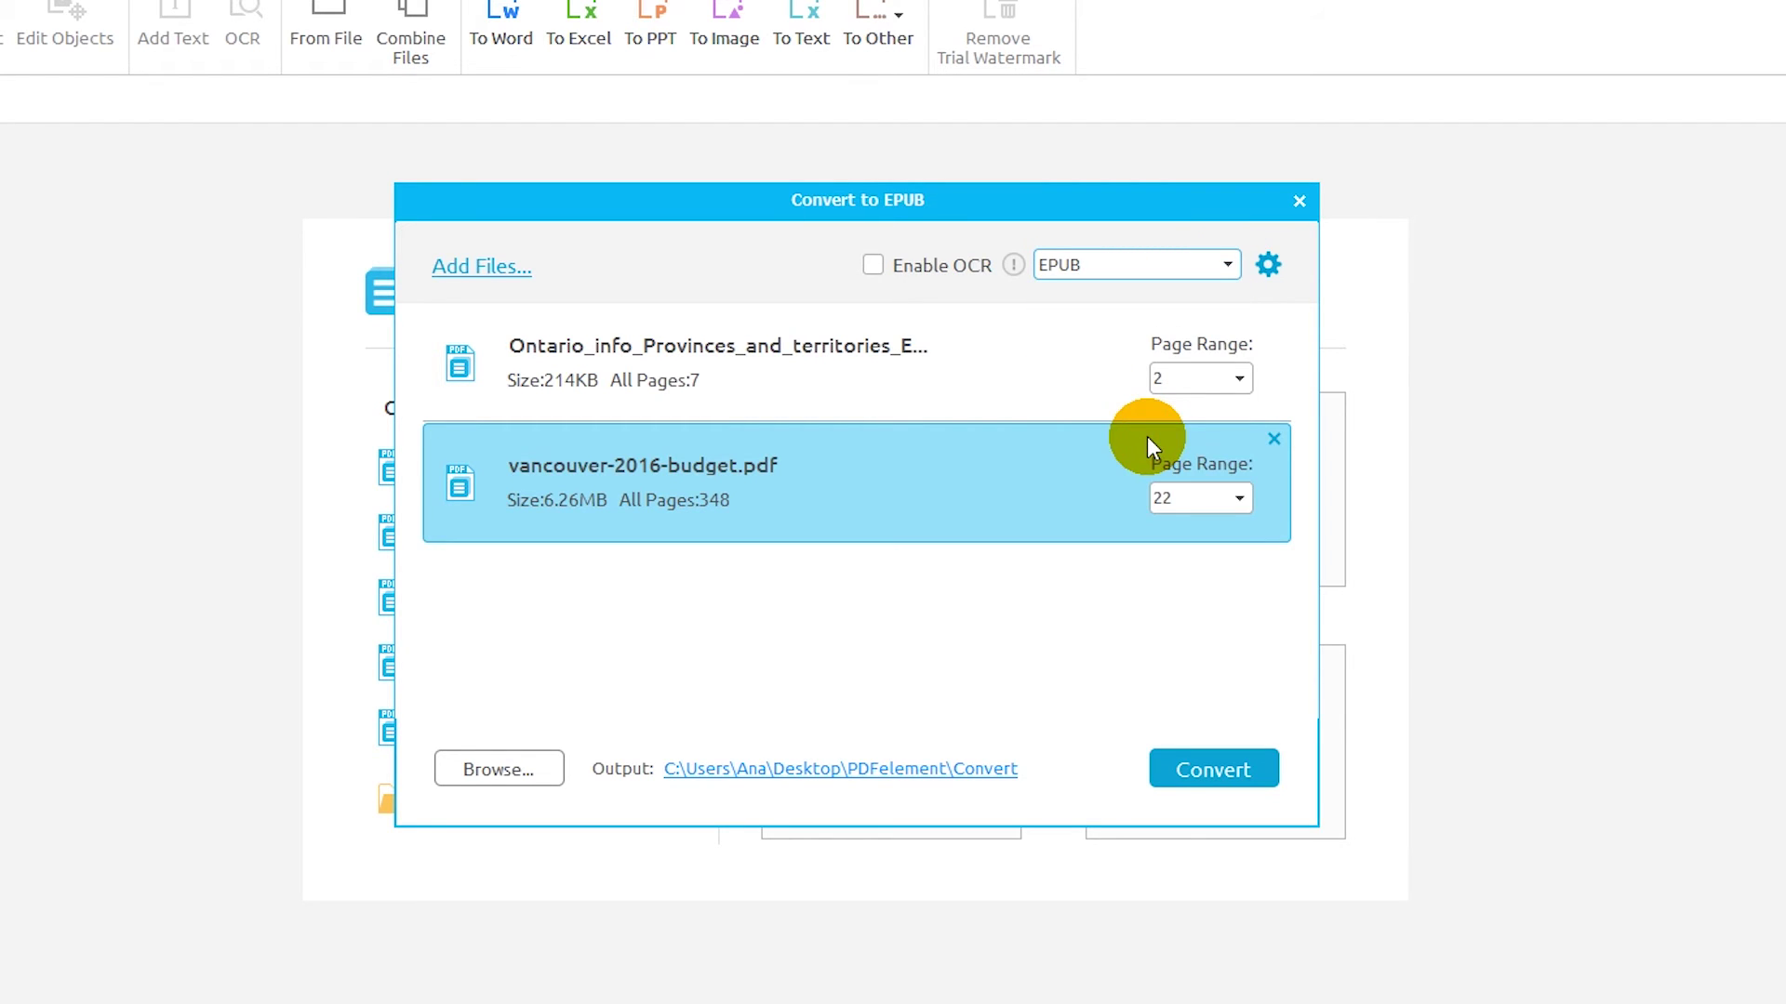
pyautogui.click(1267, 266)
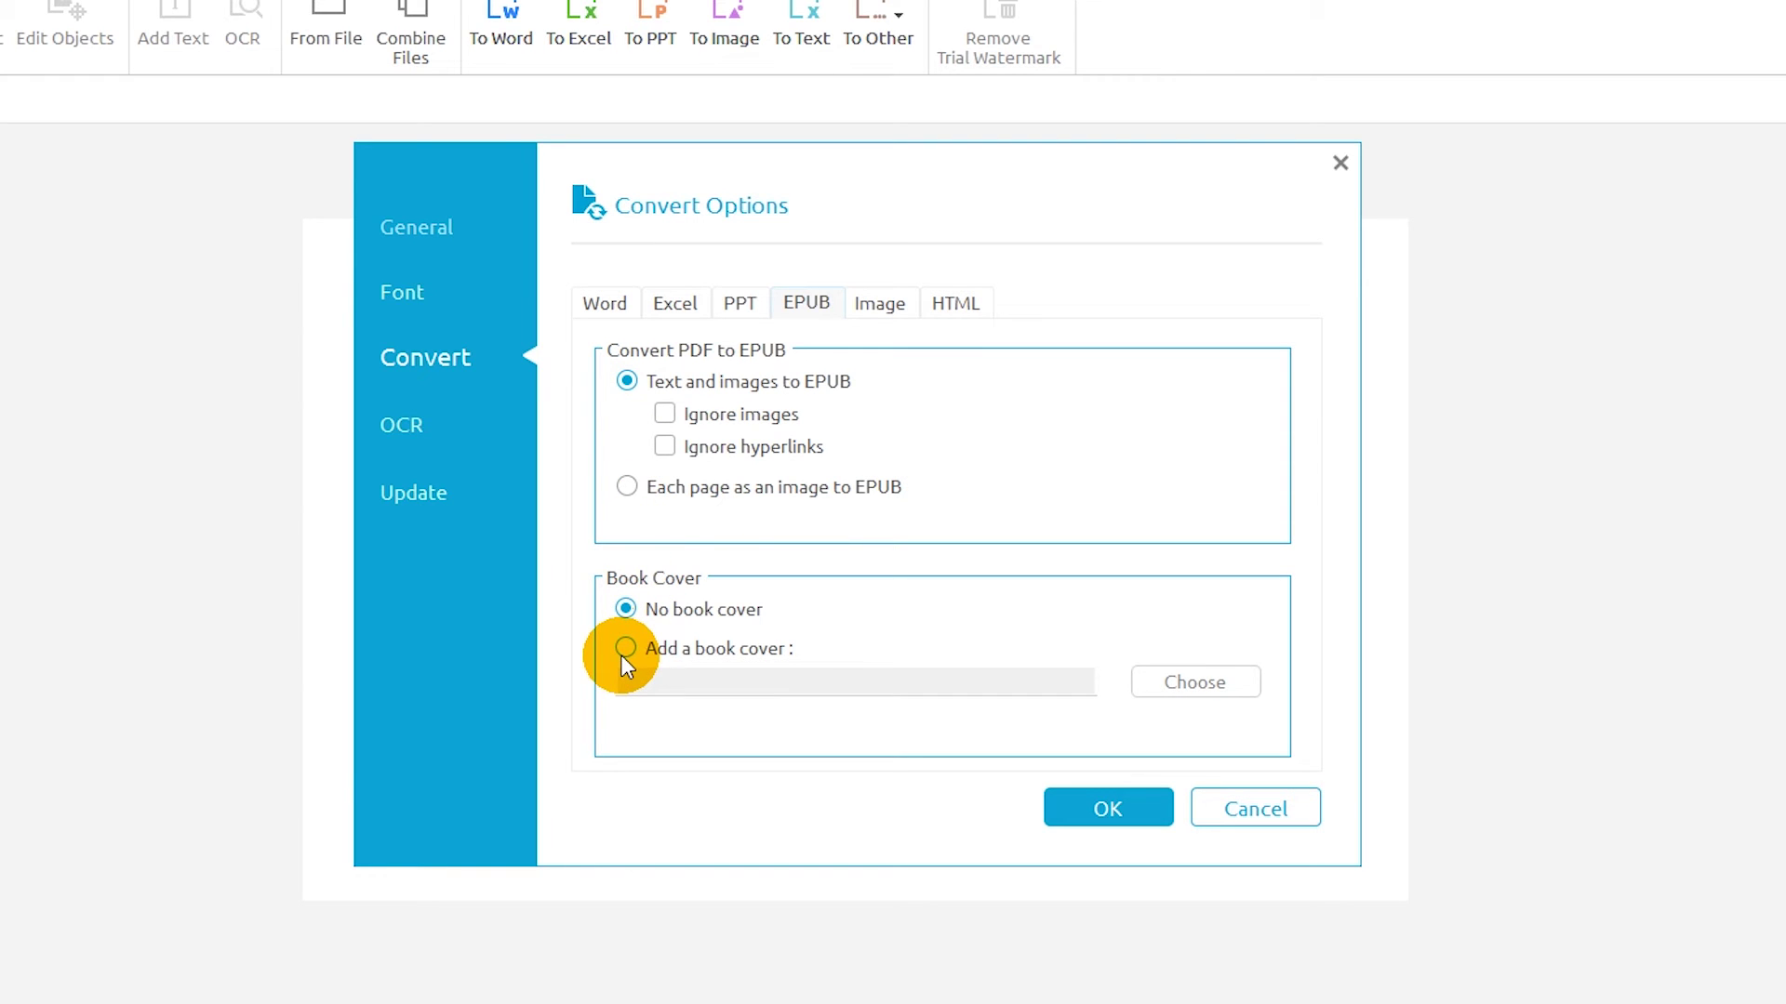
pyautogui.click(1140, 819)
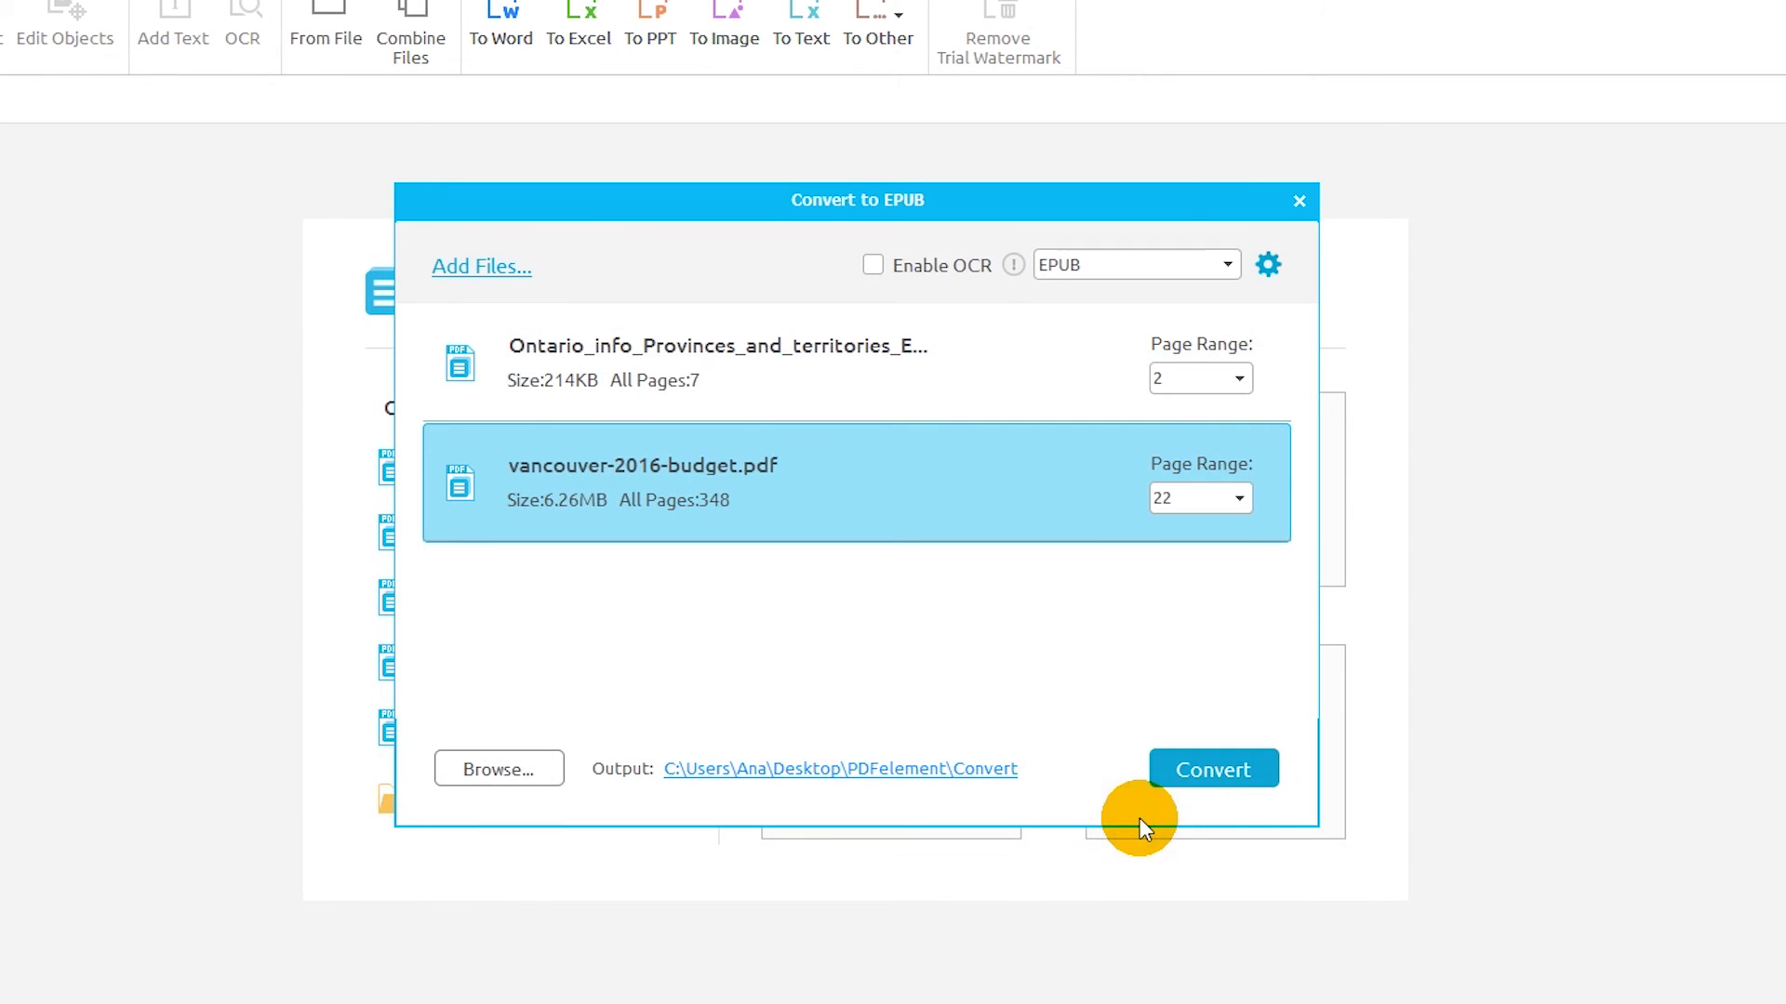
pyautogui.click(1203, 776)
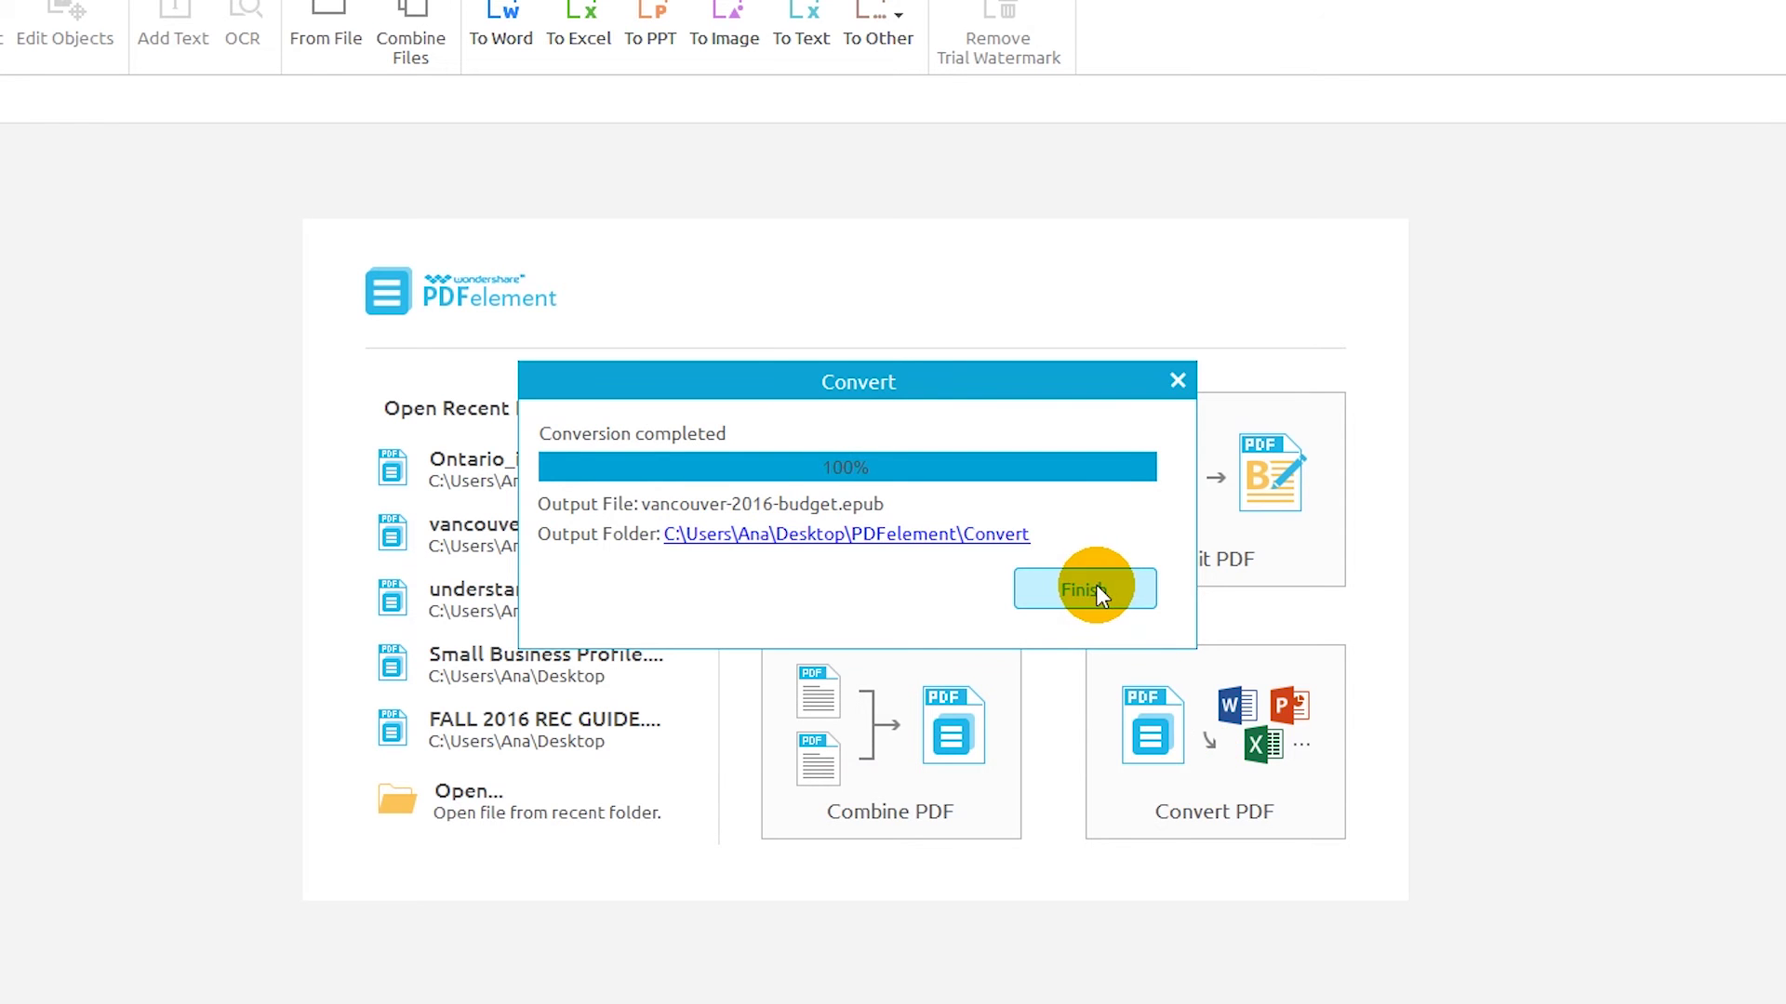
pyautogui.click(1096, 585)
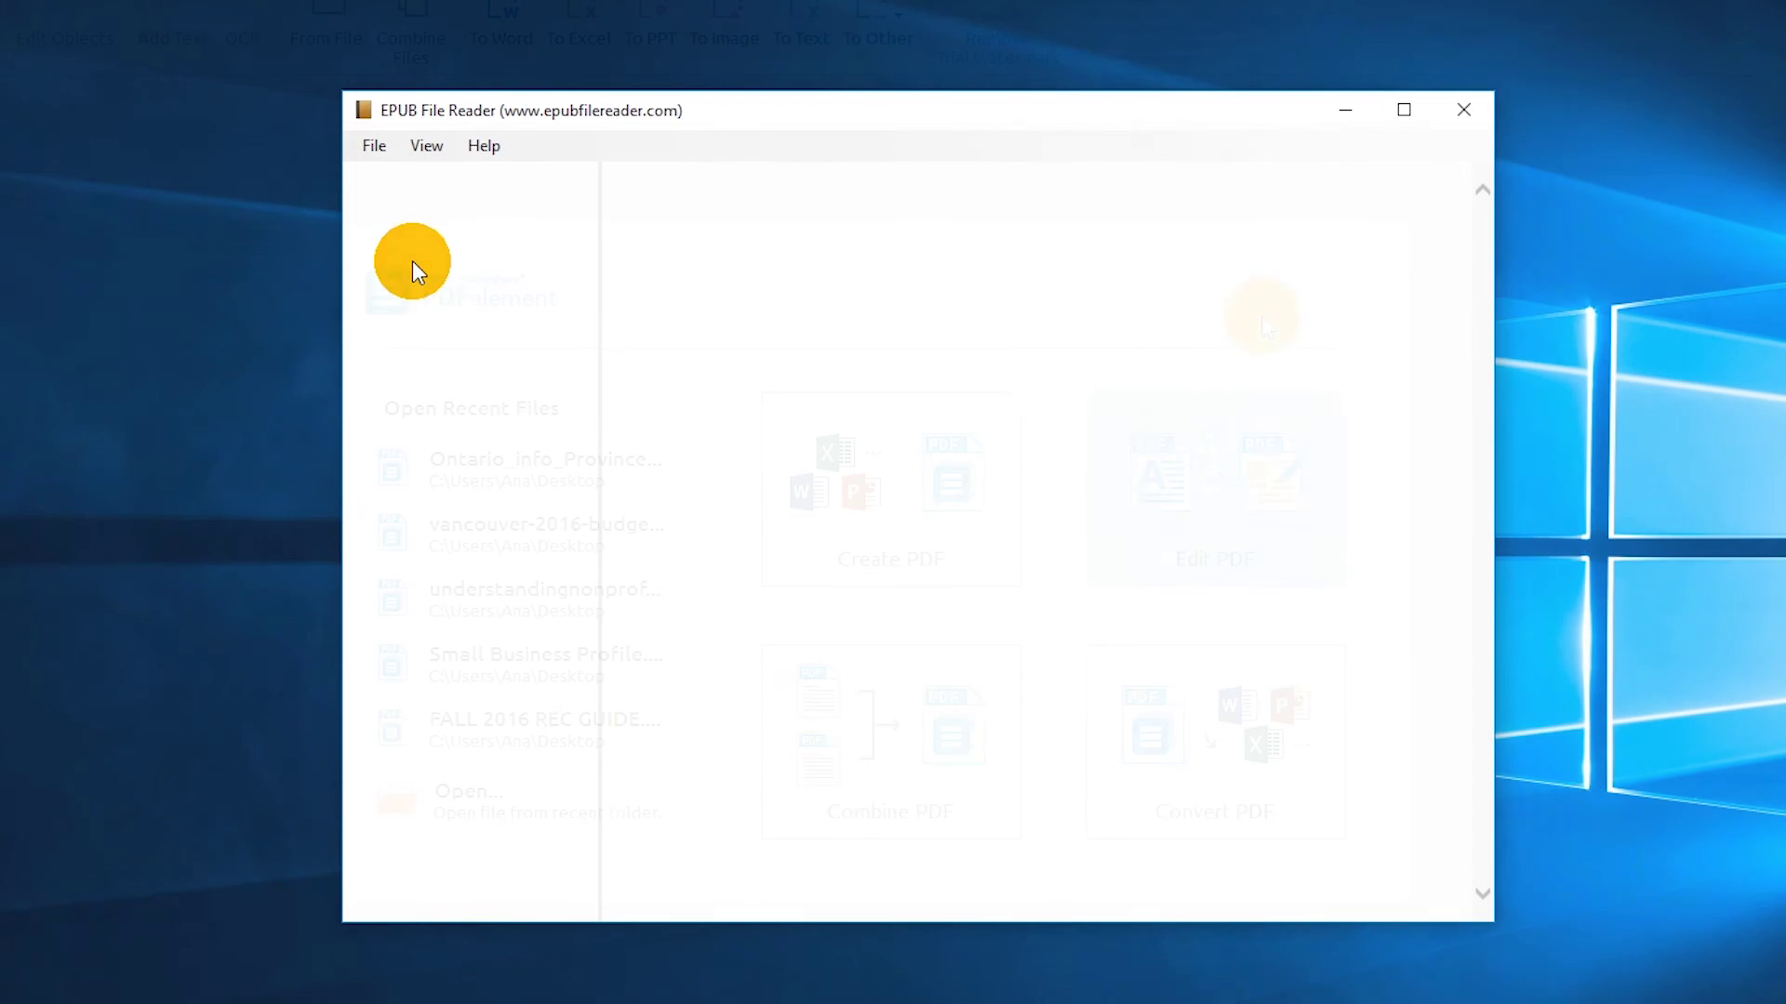
# Open the converted Ontario EPUB file in EPUB File Reader.
pyautogui.click(374, 147)
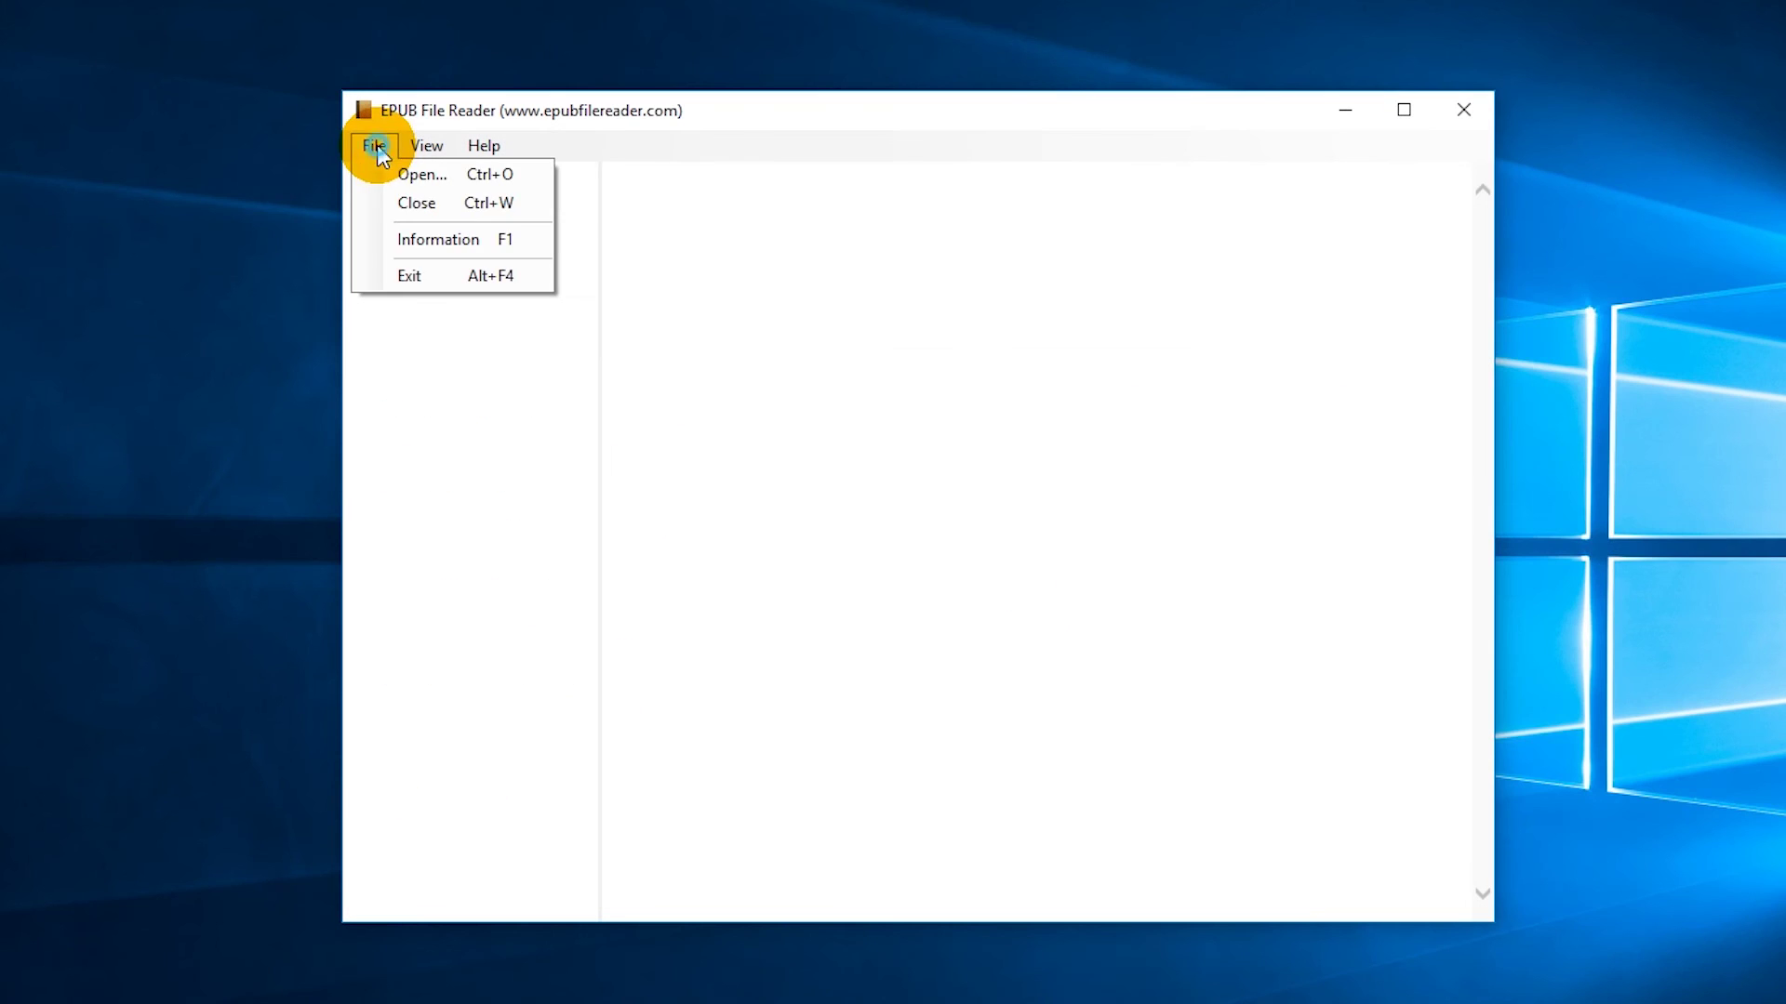
pyautogui.click(418, 174)
pyautogui.click(748, 309)
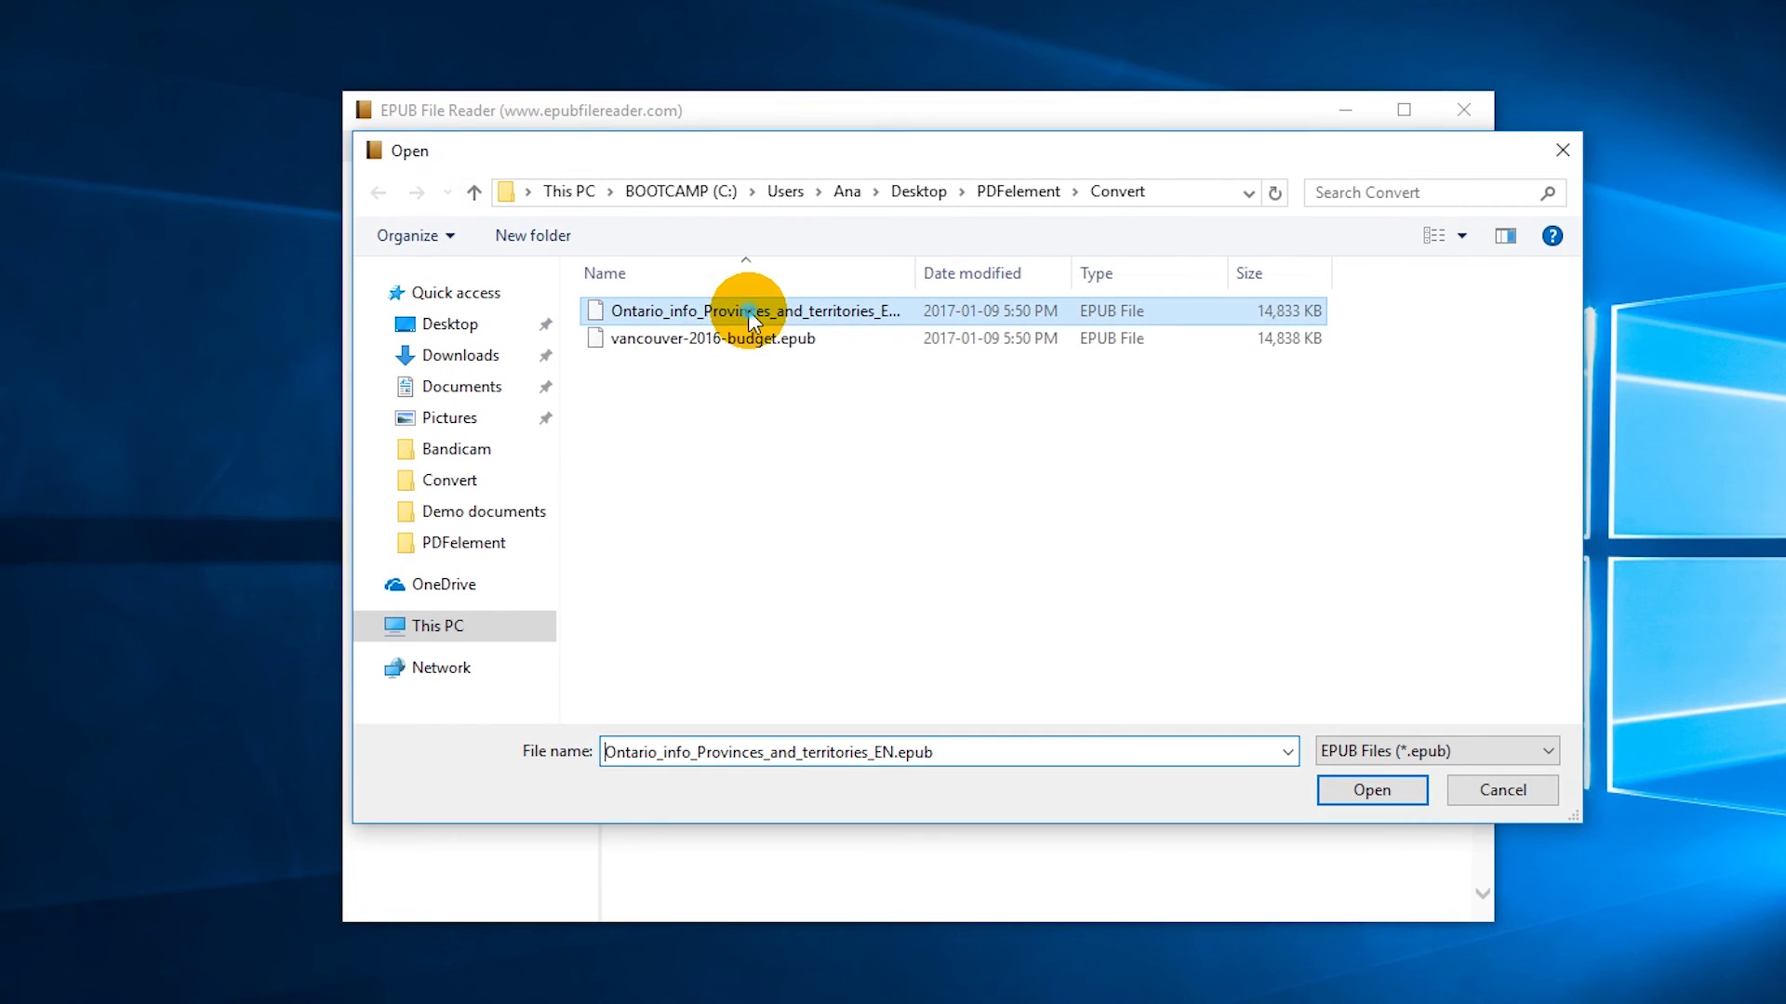
pyautogui.click(1334, 789)
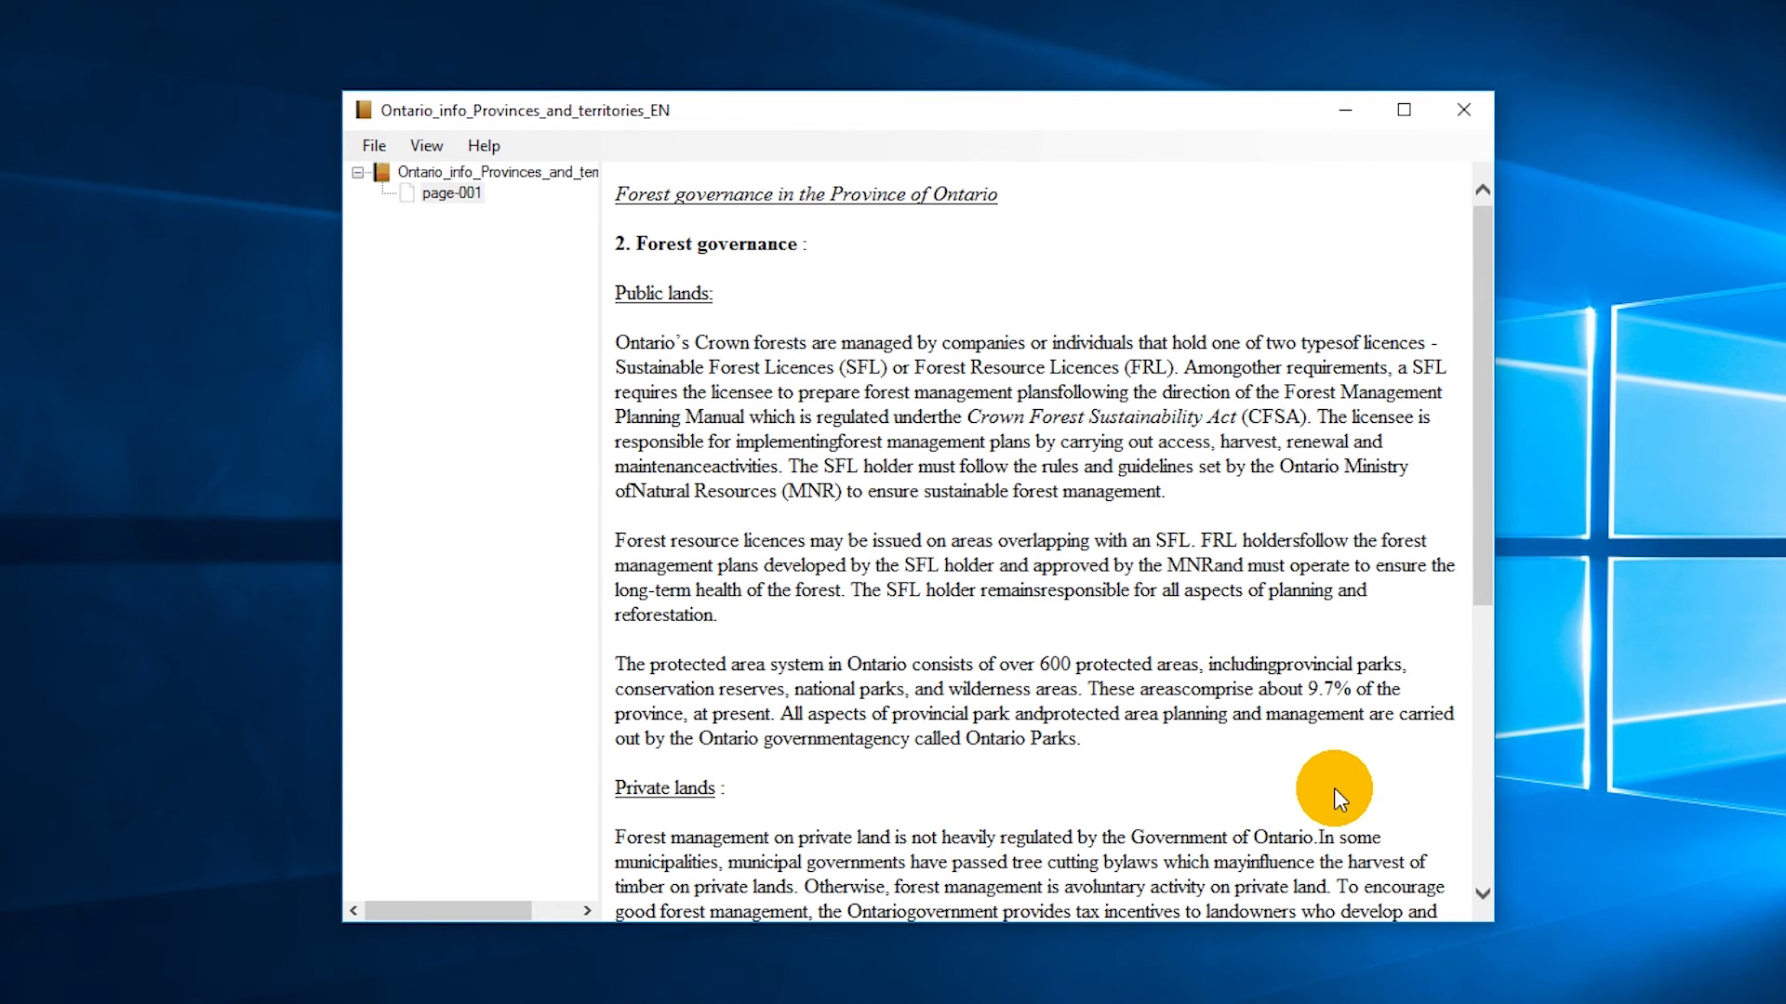